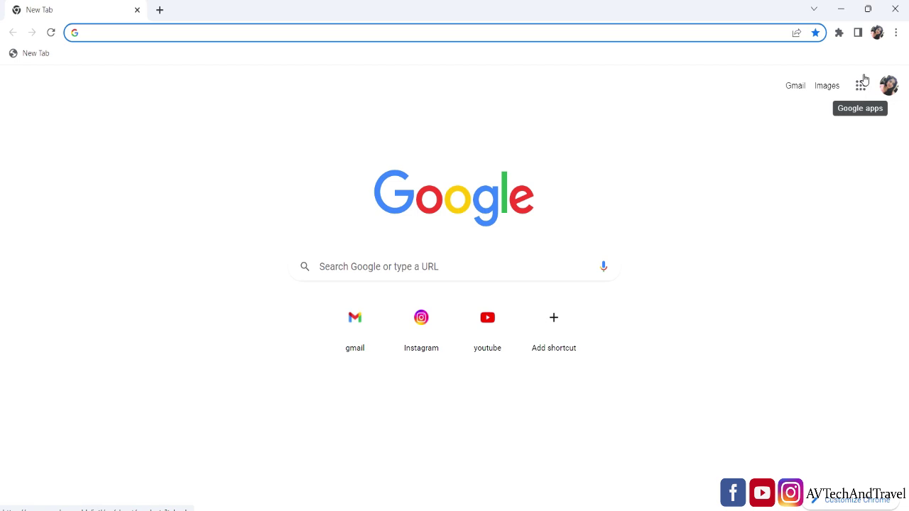
# Open Google Sheets from the Google apps and create a blank spreadsheet.
pyautogui.click(863, 76)
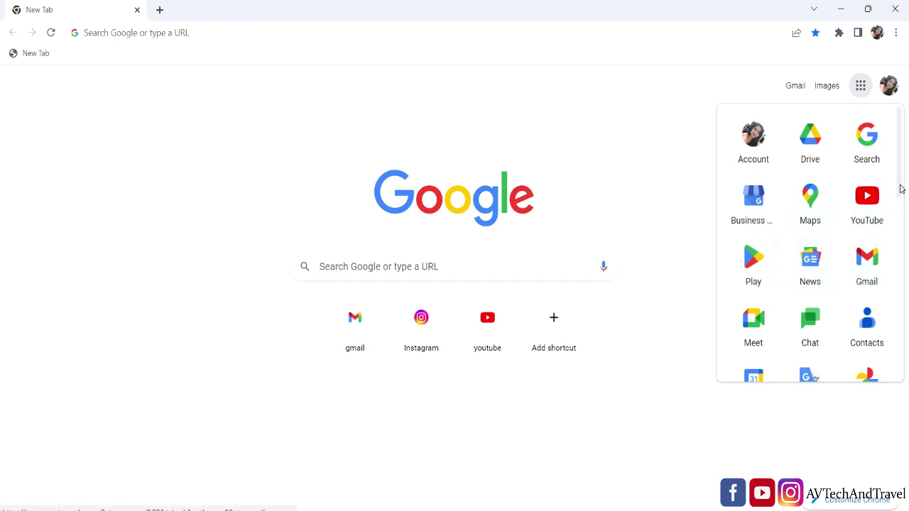
pyautogui.moveTo(900, 189); pyautogui.dragTo(899, 274)
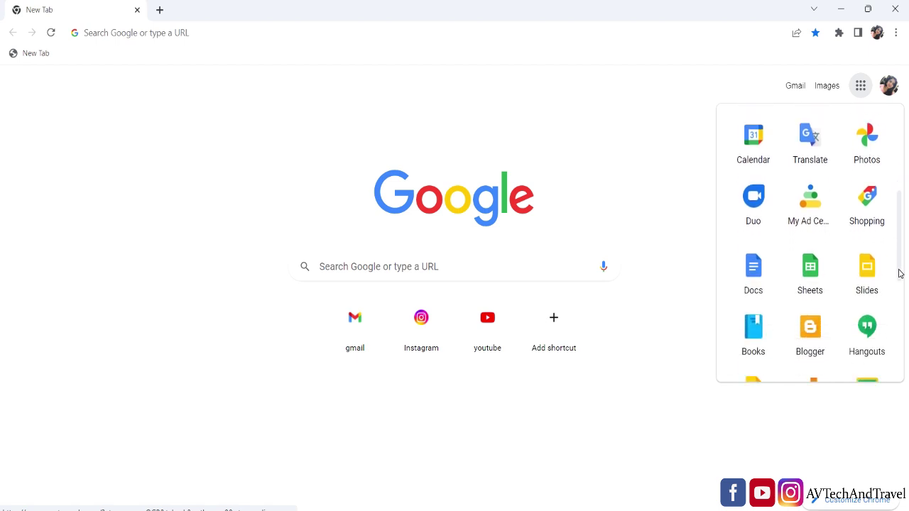
pyautogui.click(810, 274)
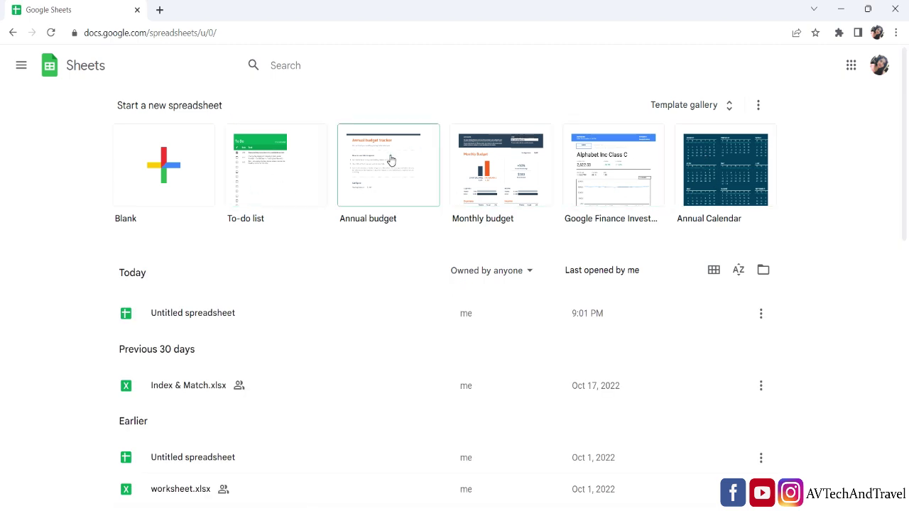
pyautogui.click(168, 173)
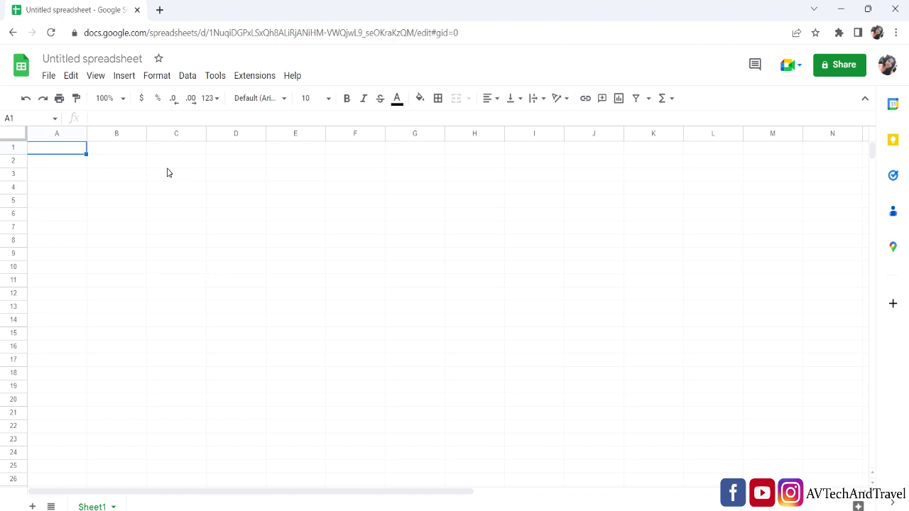
# Go to Google Drive in a new browser tab and create another blank Google Sheets spreadsheet from there.
pyautogui.click(160, 17)
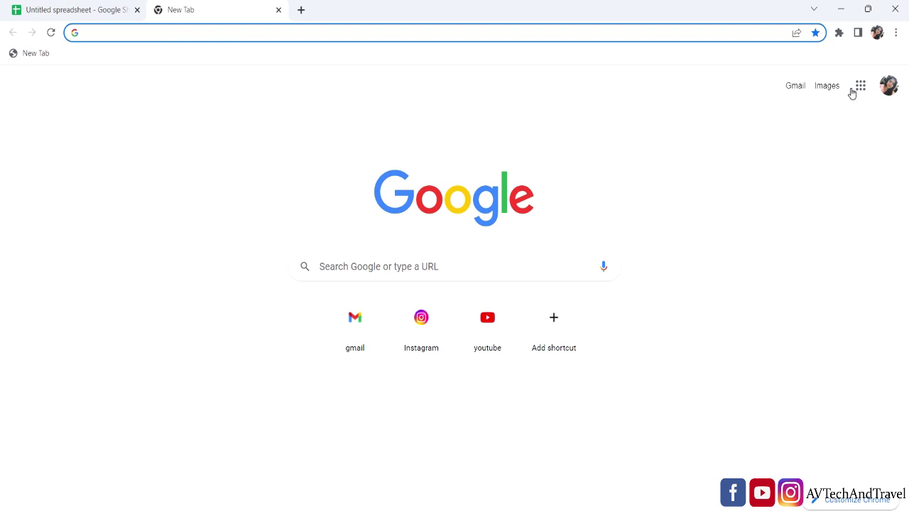
pyautogui.click(859, 91)
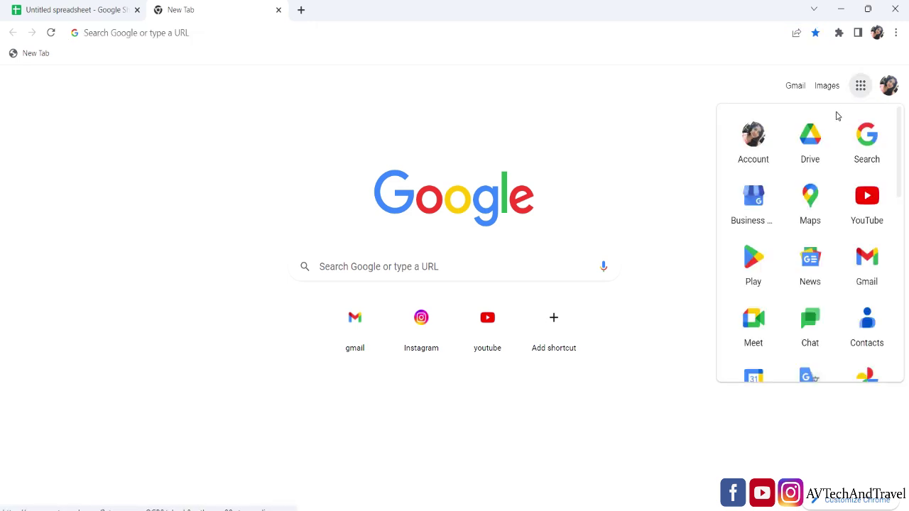
pyautogui.click(815, 147)
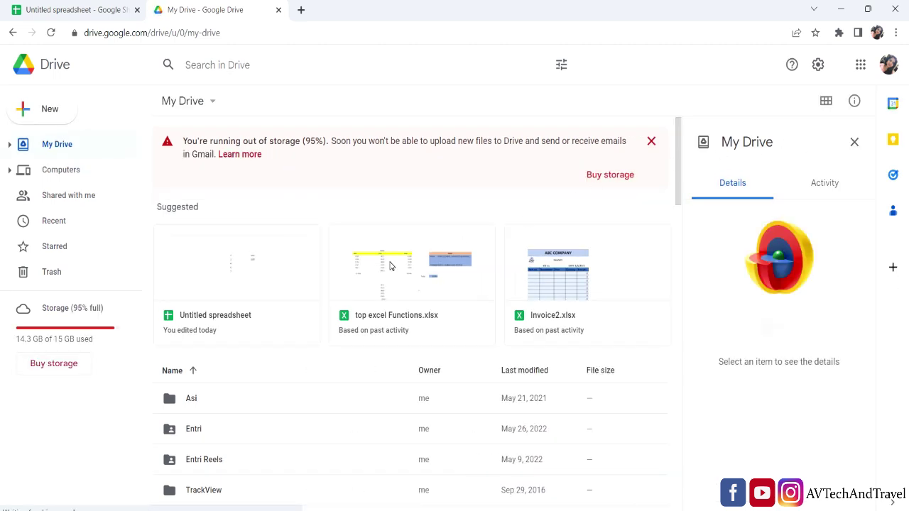
pyautogui.click(27, 111)
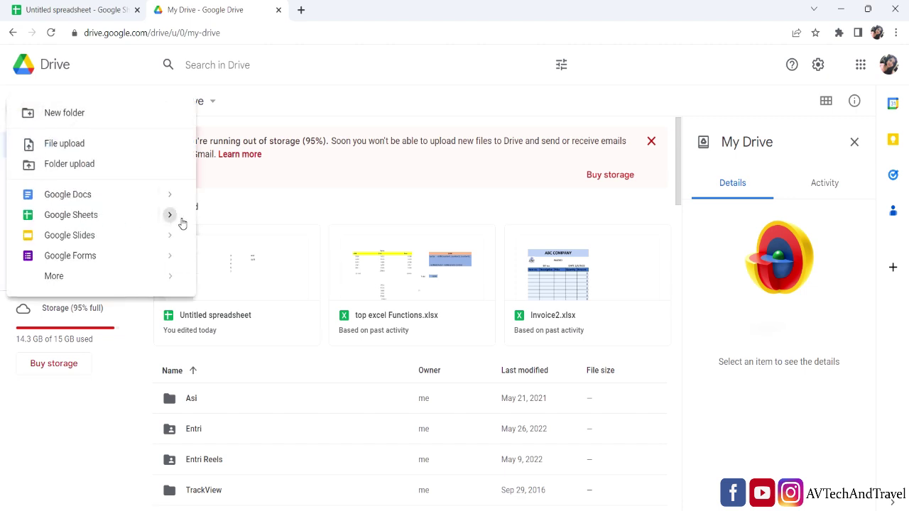
pyautogui.moveTo(183, 223)
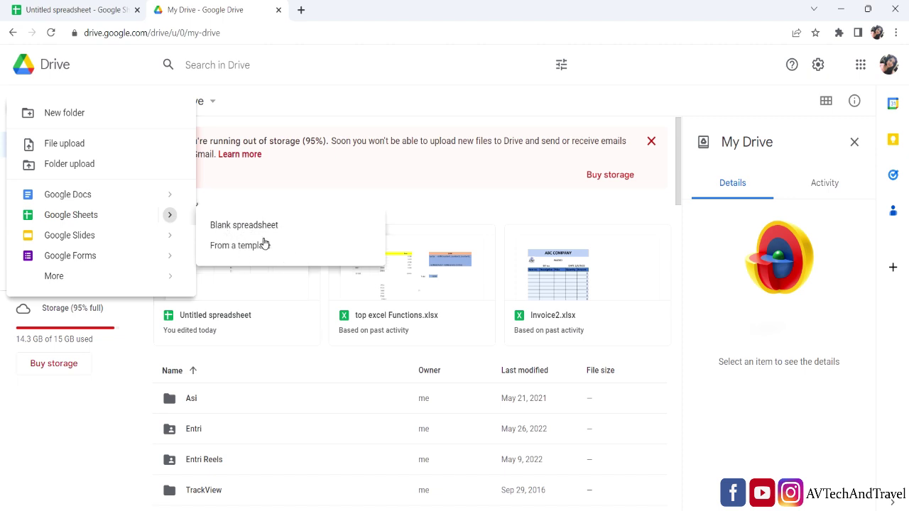
pyautogui.click(241, 226)
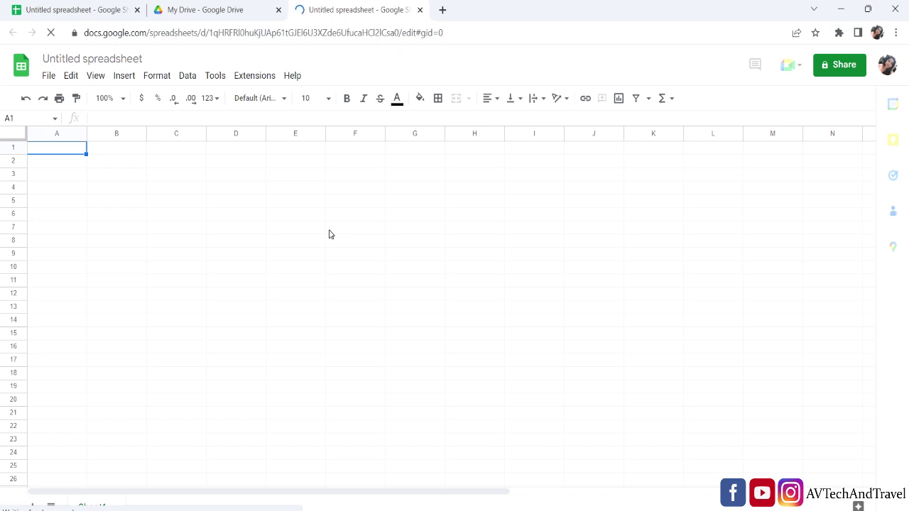
# Return to the first untitled spreadsheet and select column B, row 5 and cell C11 in turn.
pyautogui.click(91, 10)
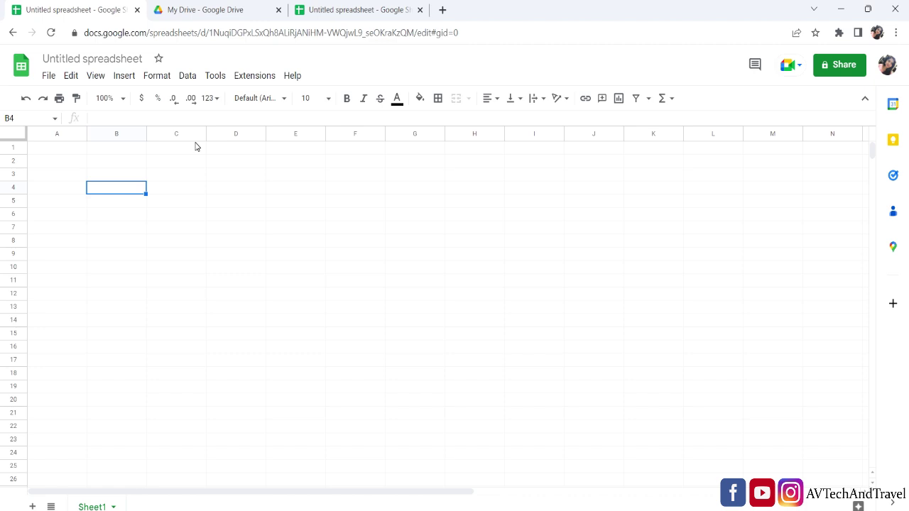
pyautogui.click(120, 133)
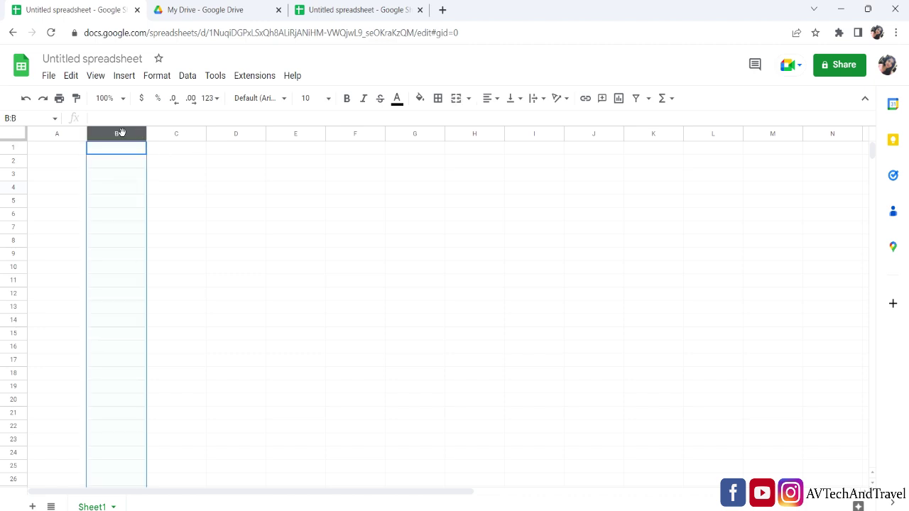
pyautogui.click(12, 204)
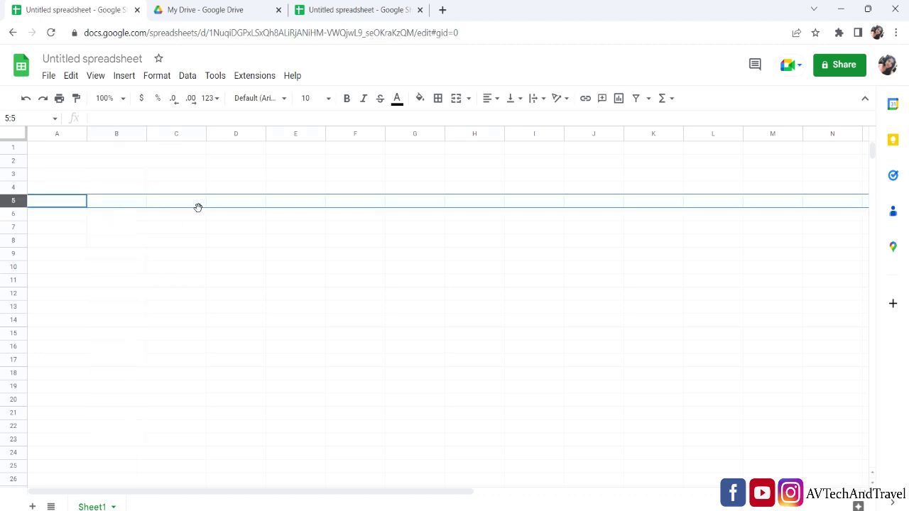
pyautogui.click(172, 274)
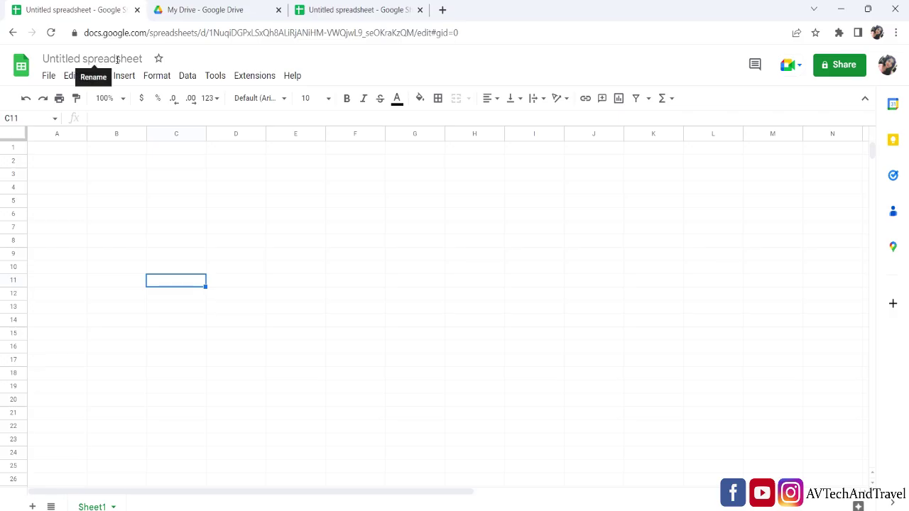
# Rename the untitled spreadsheet as "document".
pyautogui.click(116, 59)
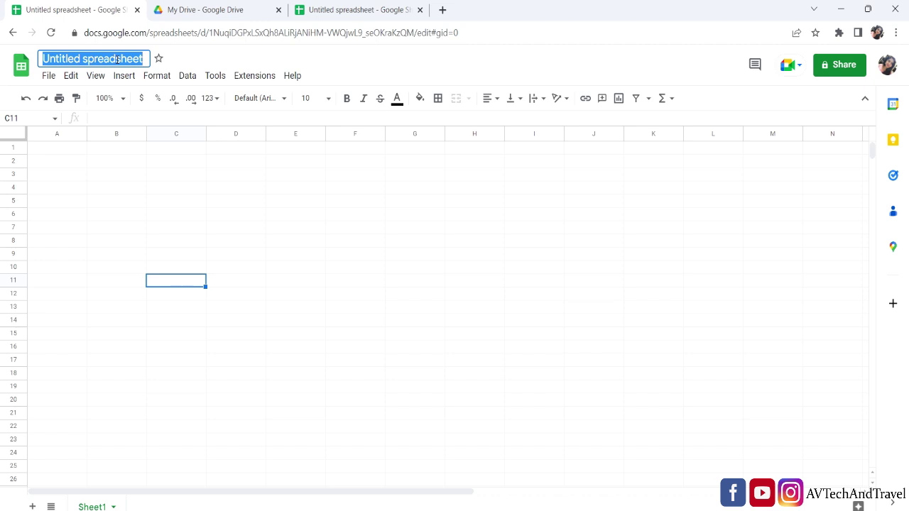
pyautogui.write('do')
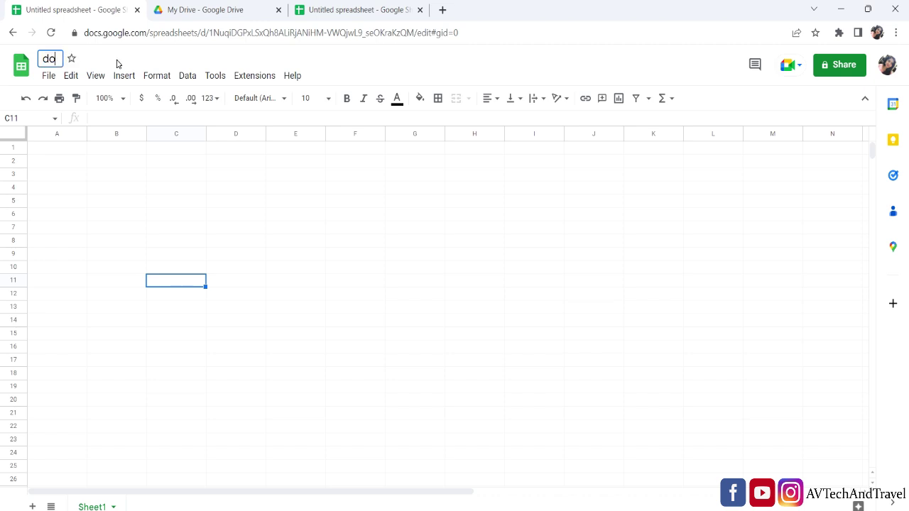
pyautogui.write('cument')
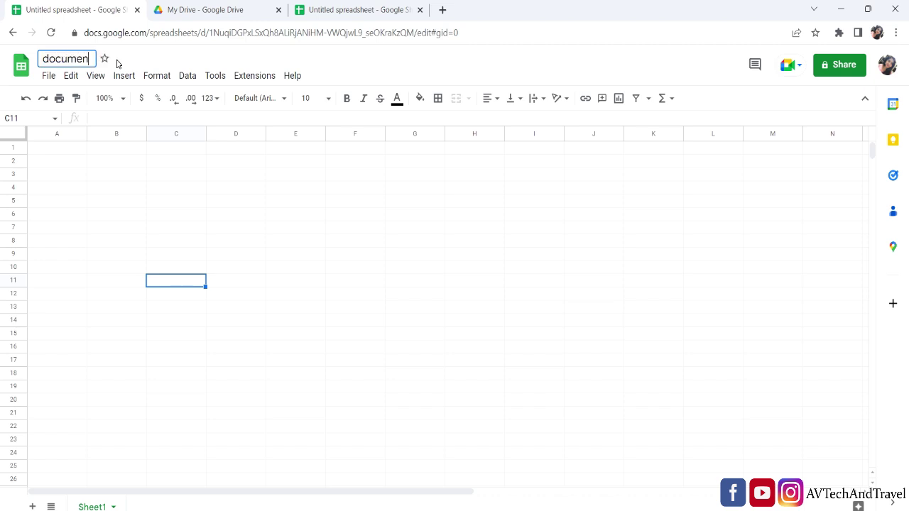
pyautogui.click(177, 195)
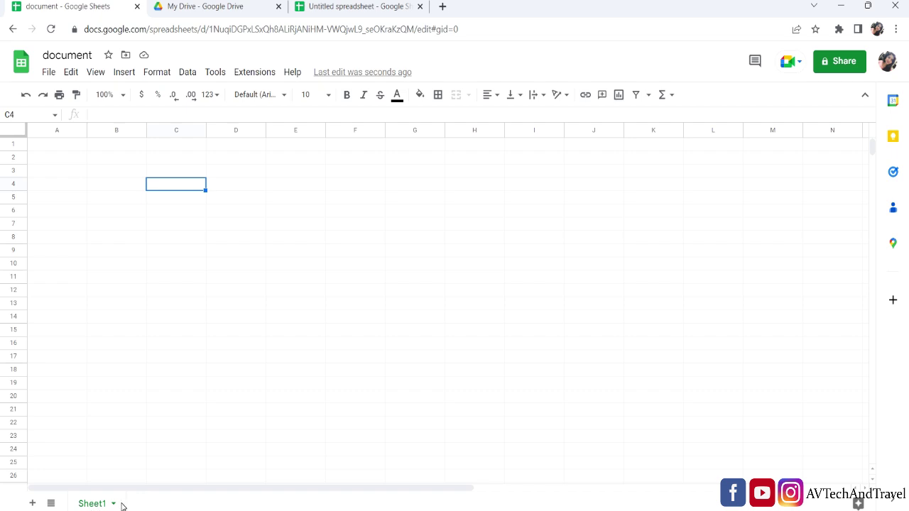
# Add a second sheet to the spreadsheet and rename Sheet1 as "doc1".
pyautogui.click(32, 502)
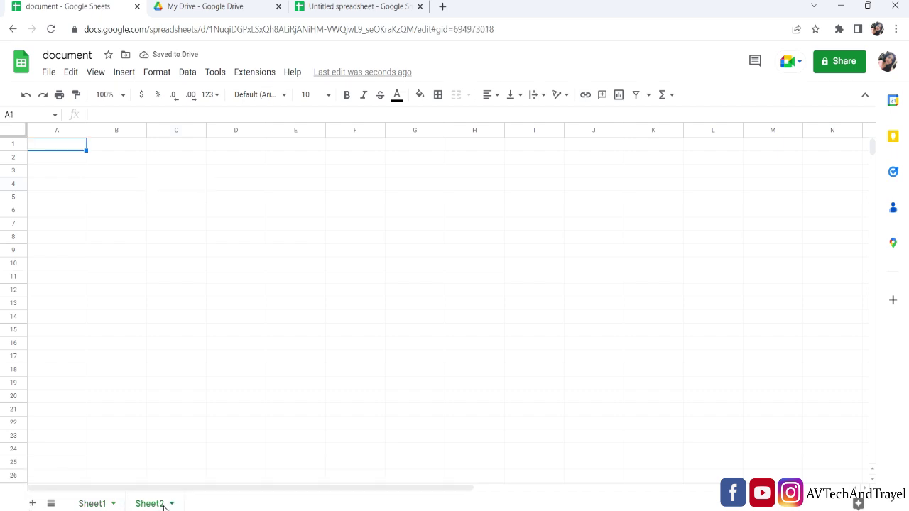
pyautogui.click(103, 506)
pyautogui.doubleClick(101, 504)
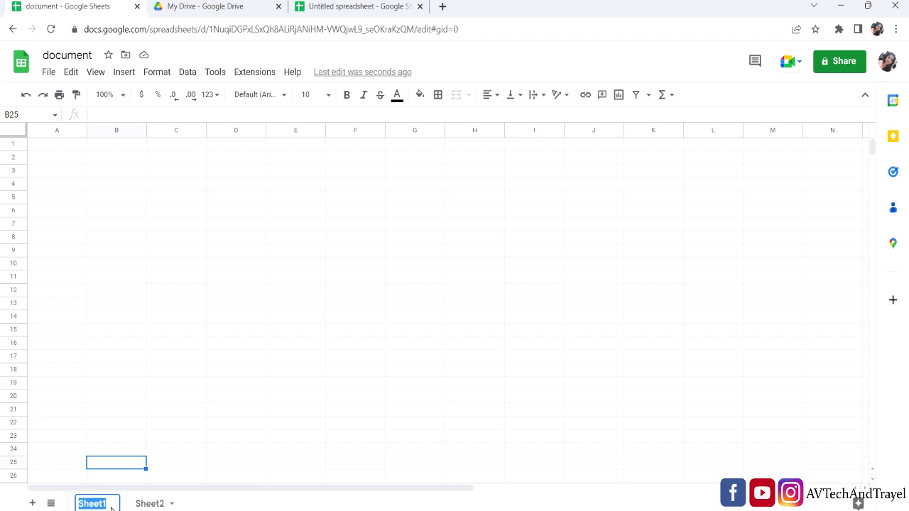
pyautogui.write('doc')
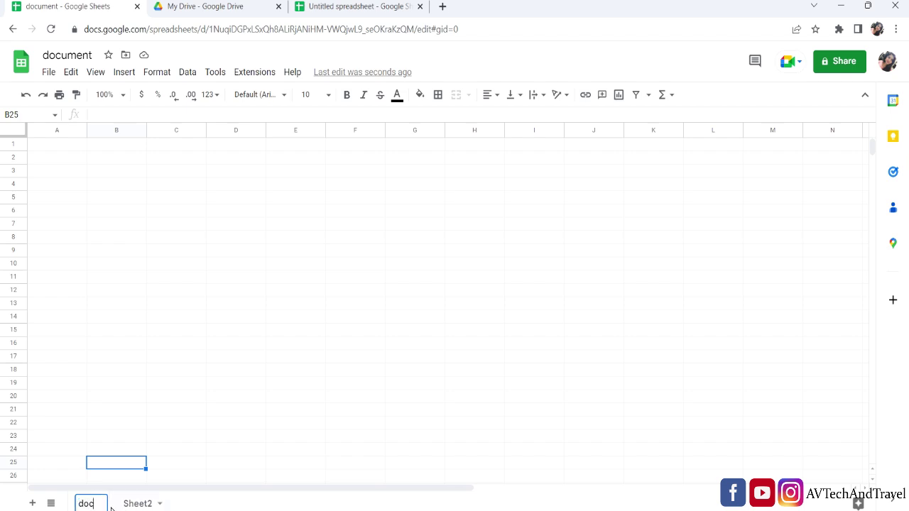
pyautogui.write('1')
pyautogui.click(161, 470)
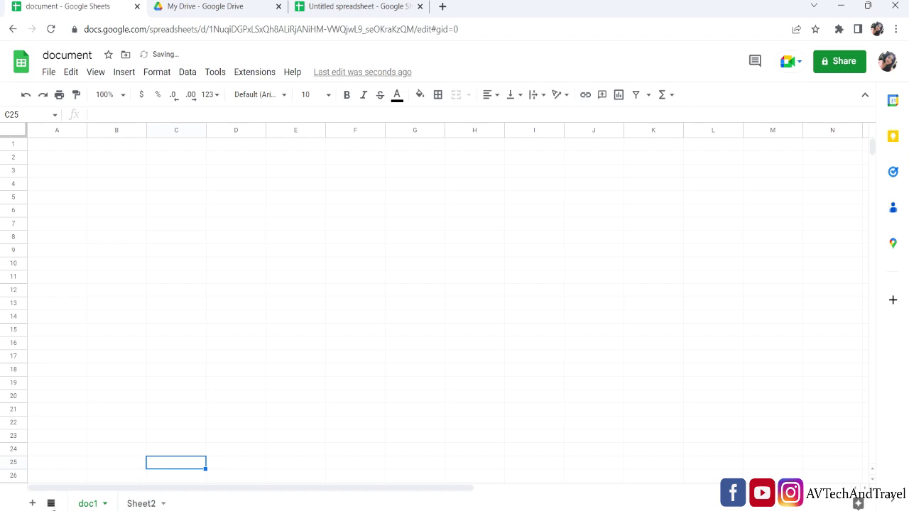
# Review the options available for the doc1 sheet, including Copy to and Change color.
pyautogui.click(105, 503)
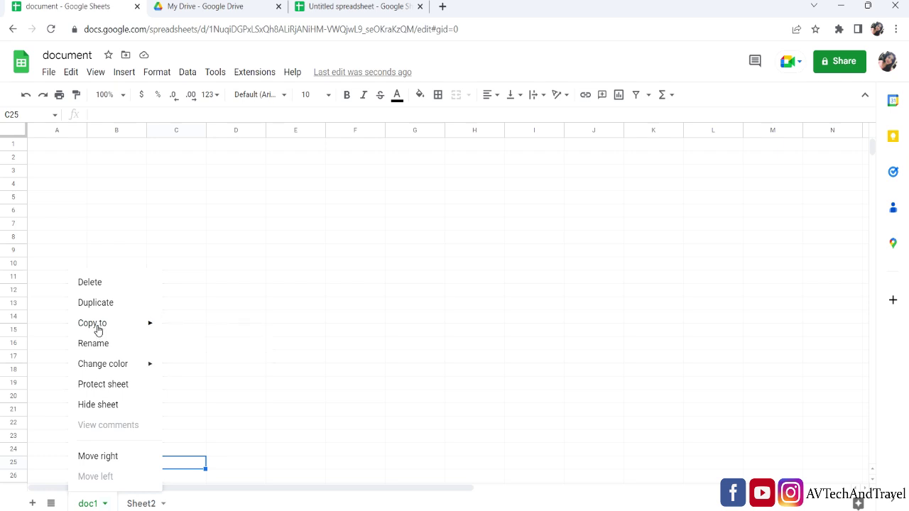
pyautogui.moveTo(96, 324)
pyautogui.moveTo(97, 365)
pyautogui.click(210, 322)
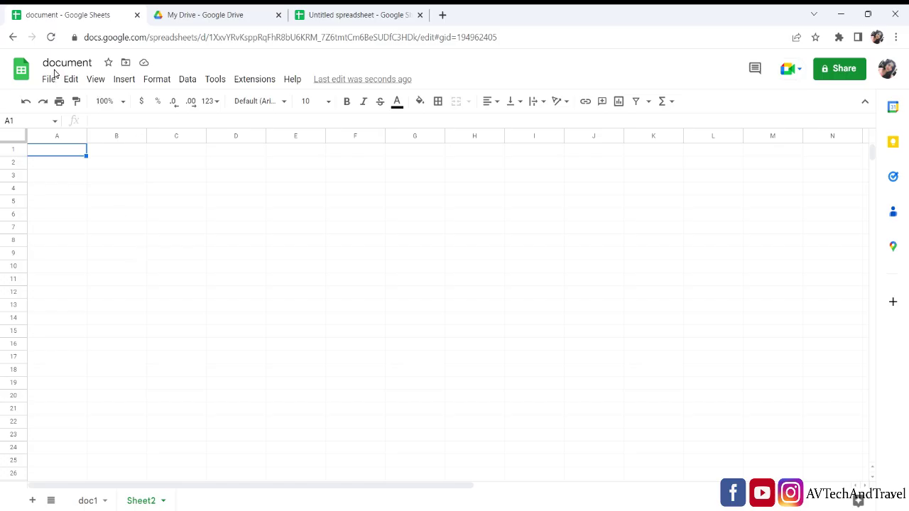
# Create a new folder named "project" in My Drive and move the spreadsheet into it.
pyautogui.click(126, 63)
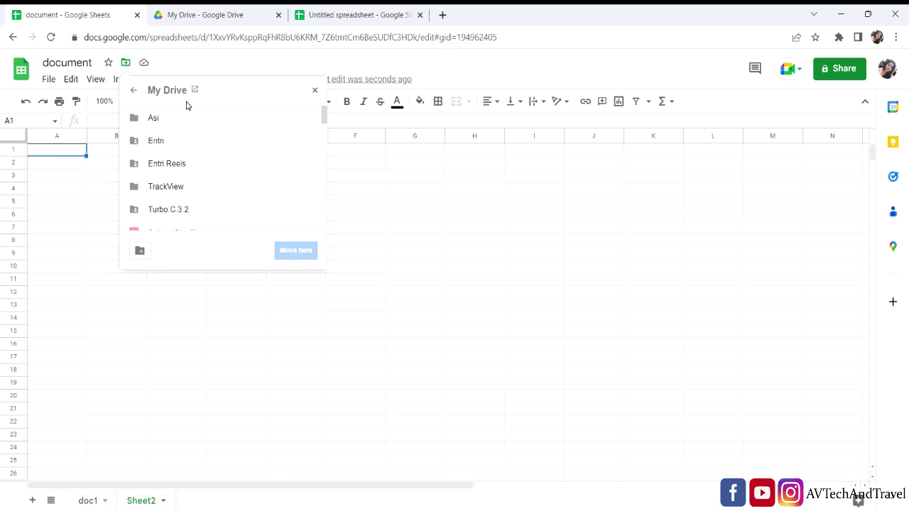
pyautogui.click(140, 253)
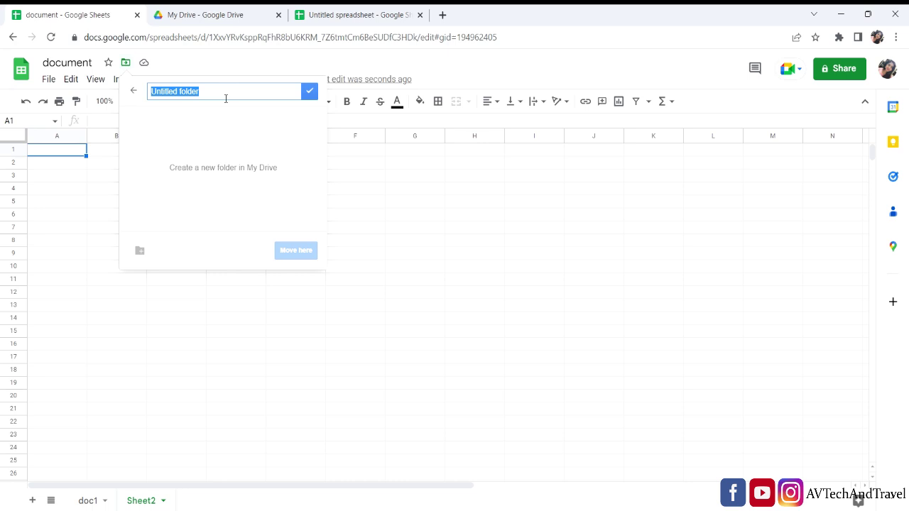
pyautogui.press('BackSpace')
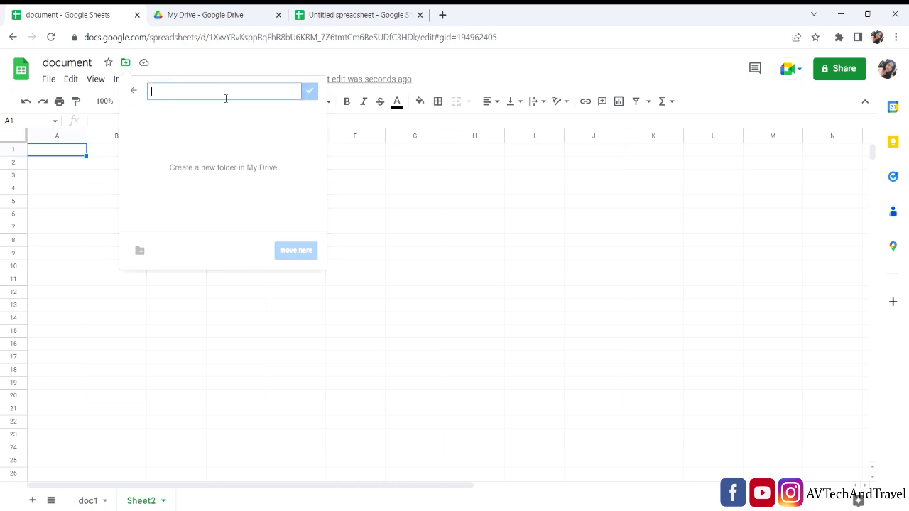
pyautogui.write('project')
pyautogui.click(309, 91)
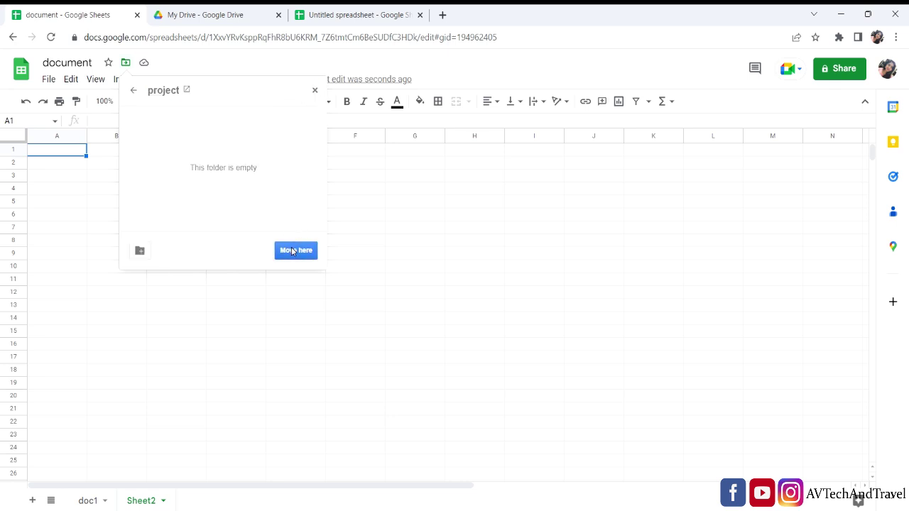
pyautogui.click(294, 251)
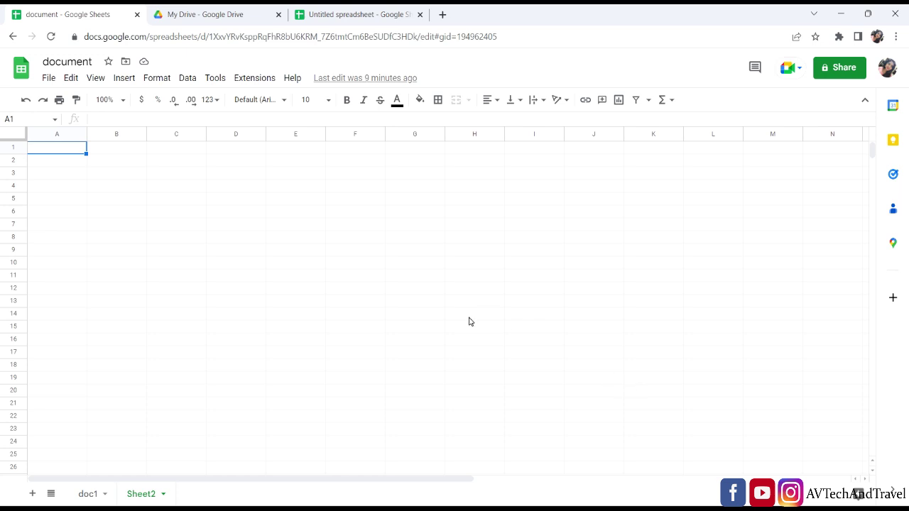
# Start a file import and upload employee.xlsx from New folder on the computer's desktop.
pyautogui.click(49, 78)
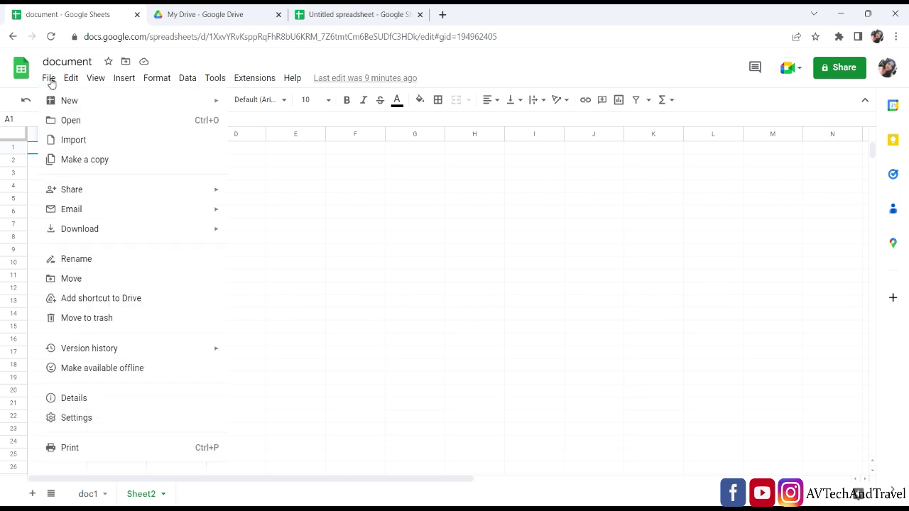
pyautogui.click(72, 141)
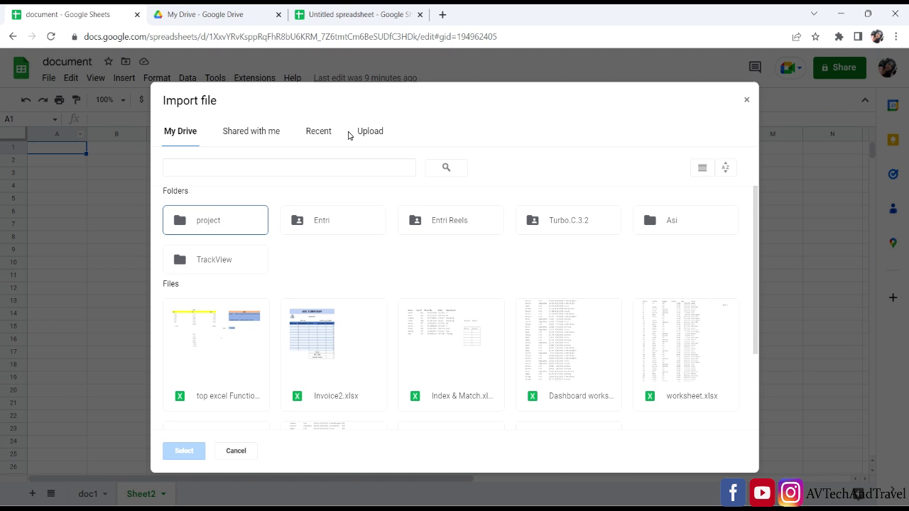
pyautogui.click(370, 133)
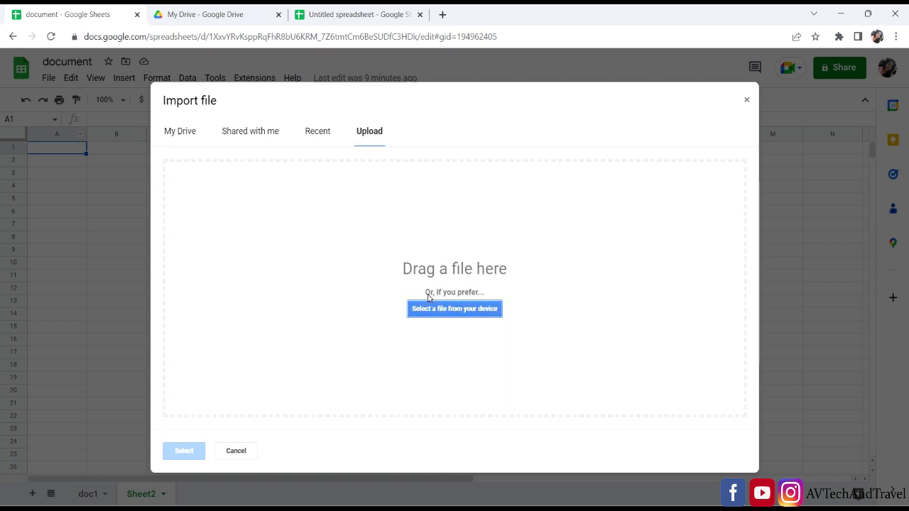
pyautogui.click(476, 314)
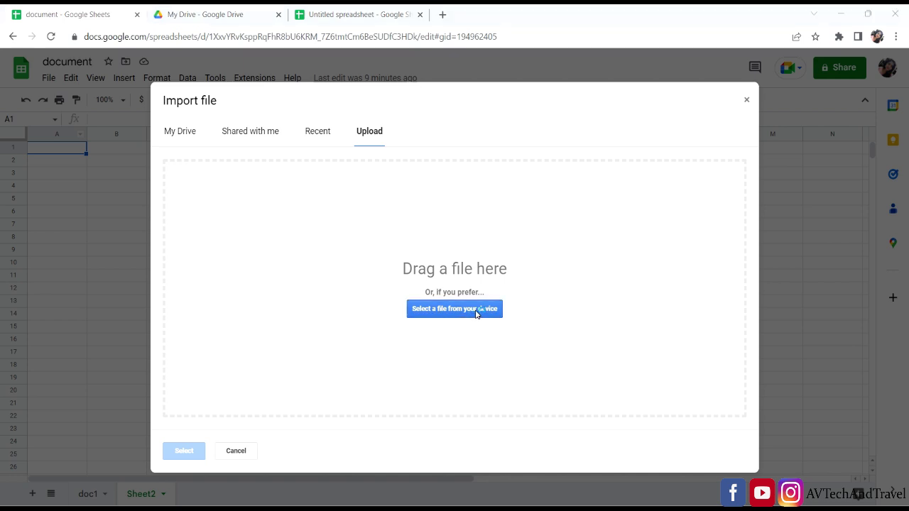
pyautogui.doubleClick(120, 132)
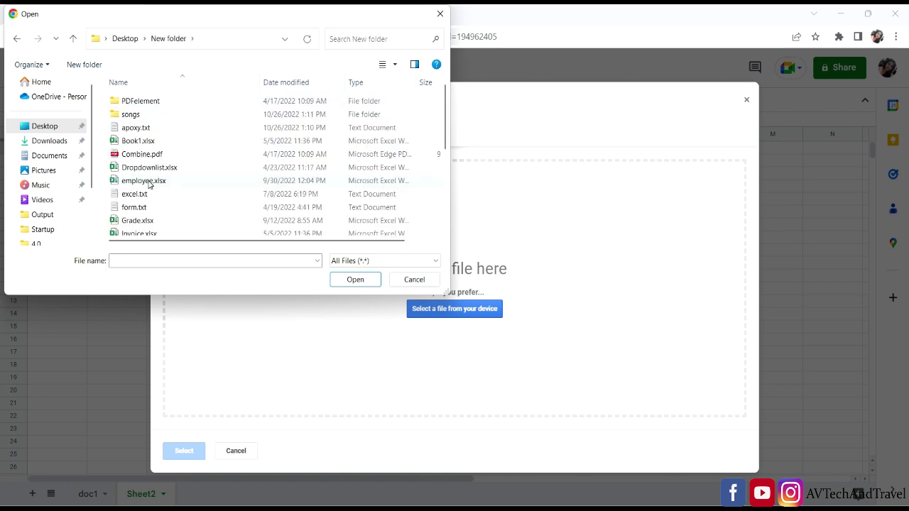
pyautogui.doubleClick(150, 182)
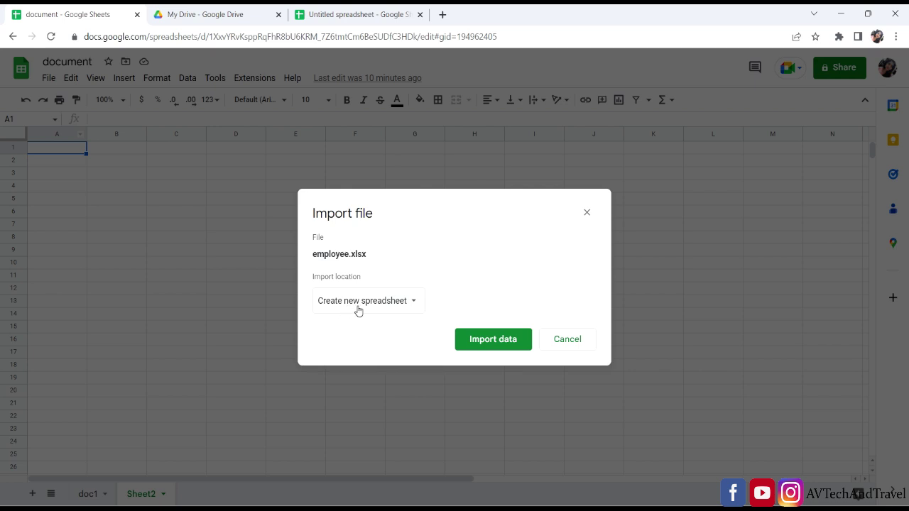
# Import the employee.xlsx data with the import location set to Replace spreadsheet.
pyautogui.click(416, 307)
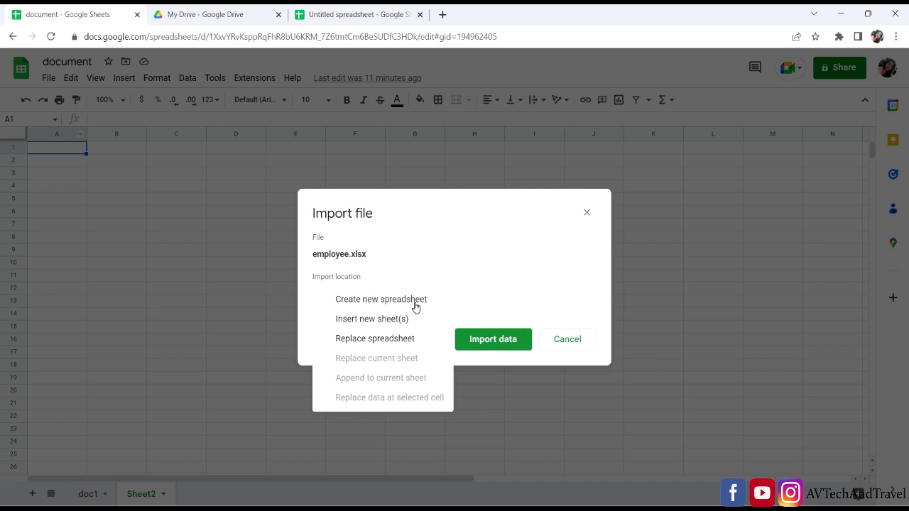
pyautogui.click(346, 339)
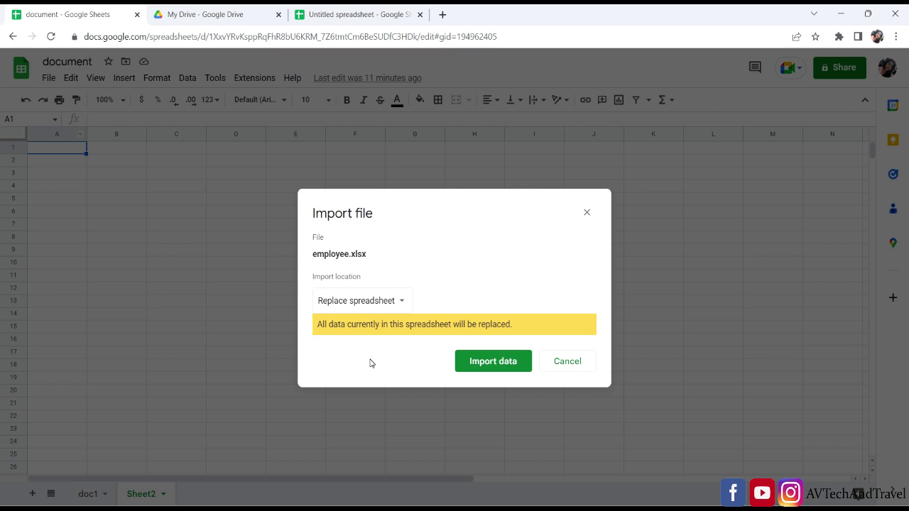
pyautogui.click(500, 367)
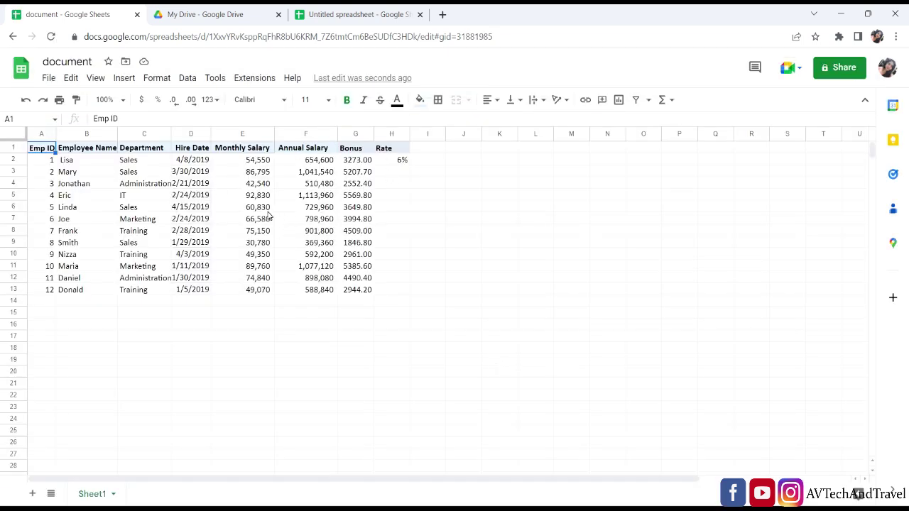
pyautogui.click(262, 336)
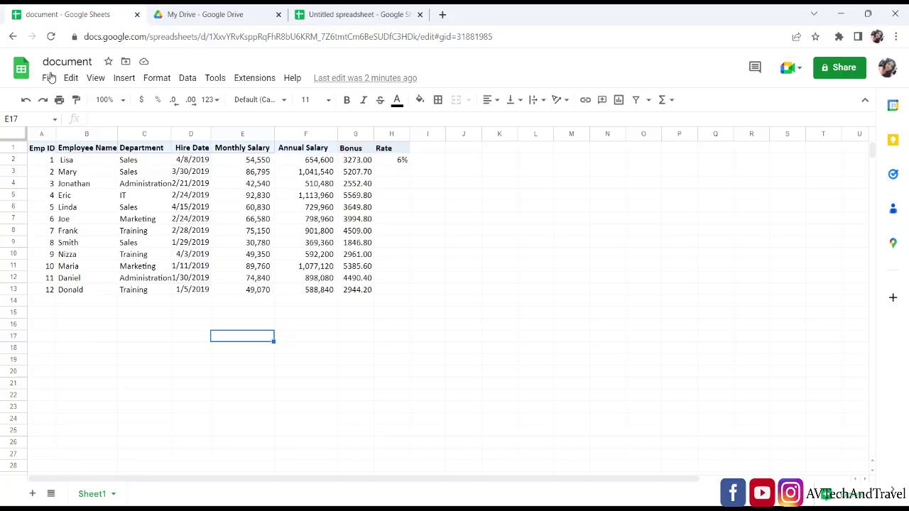
# Review the spreadsheet's options for sharing with others, including the general access choices Restricted and Anyone with the link, and close the sharing settings.
pyautogui.click(49, 77)
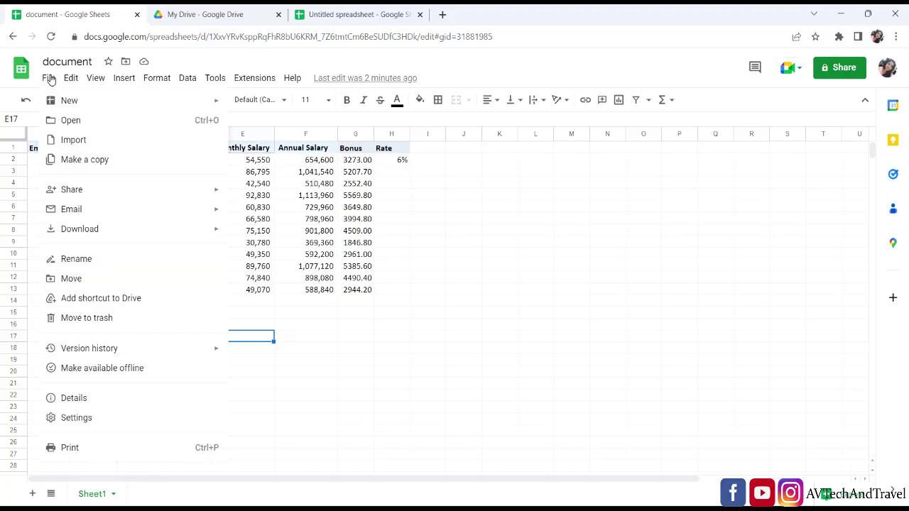
pyautogui.moveTo(74, 189)
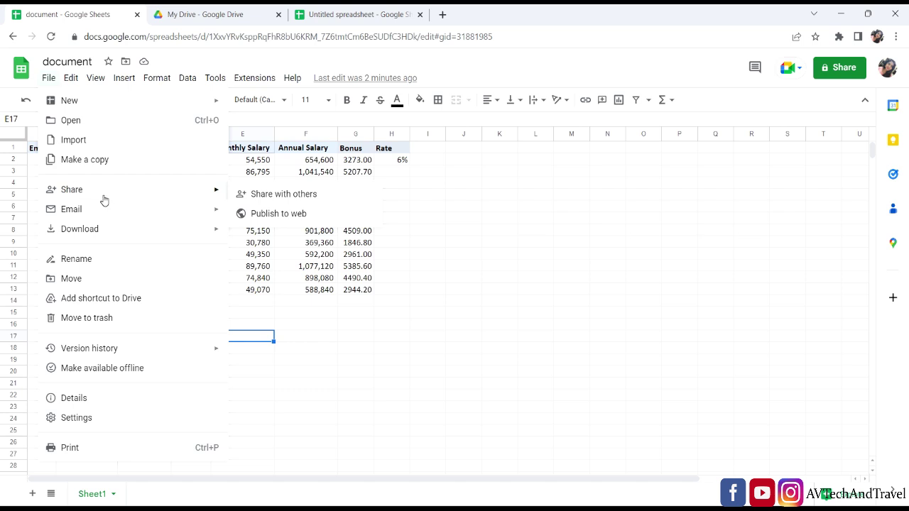
pyautogui.click(284, 195)
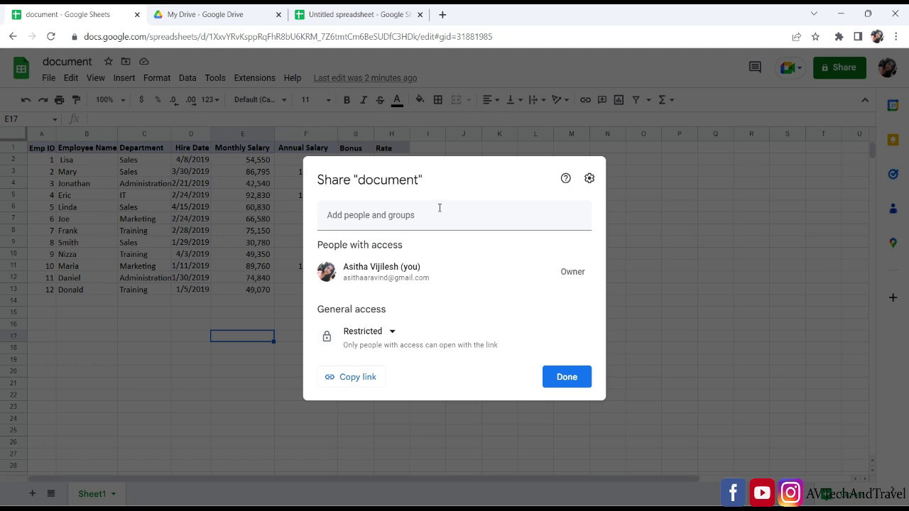
pyautogui.click(395, 333)
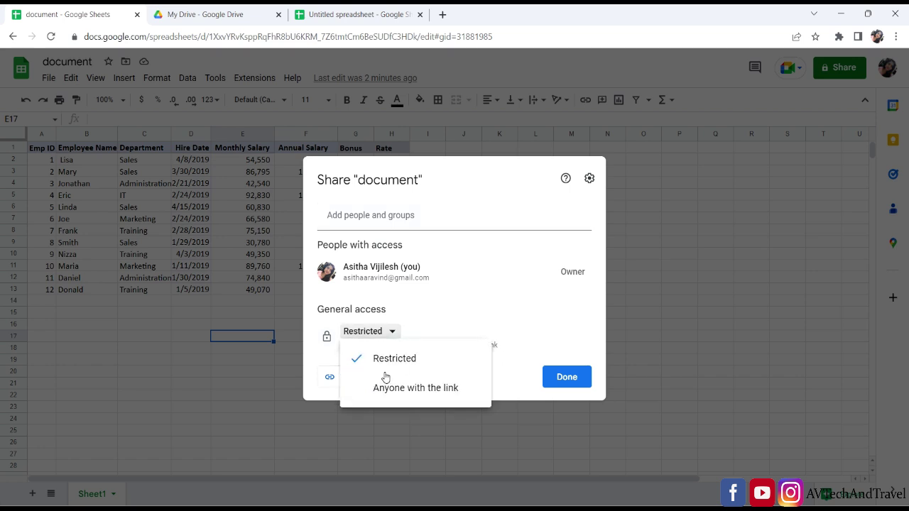
pyautogui.click(476, 300)
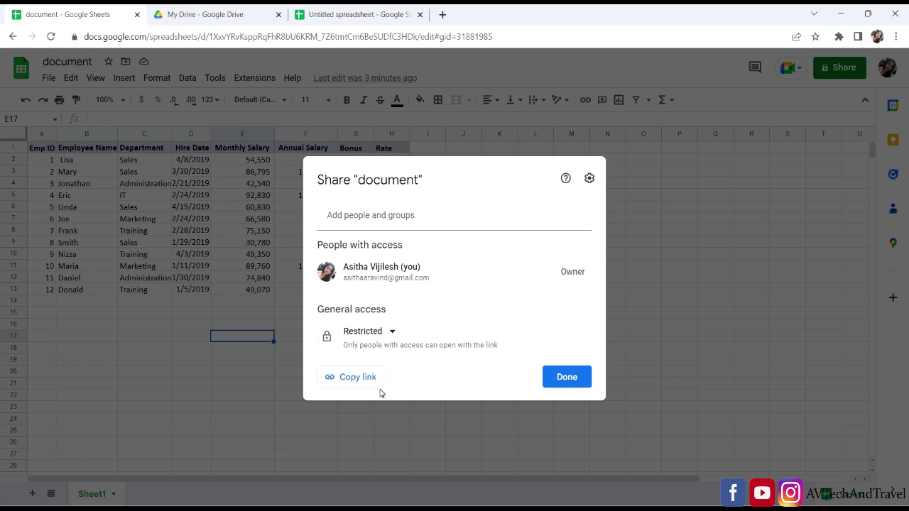
pyautogui.click(653, 304)
pyautogui.click(319, 394)
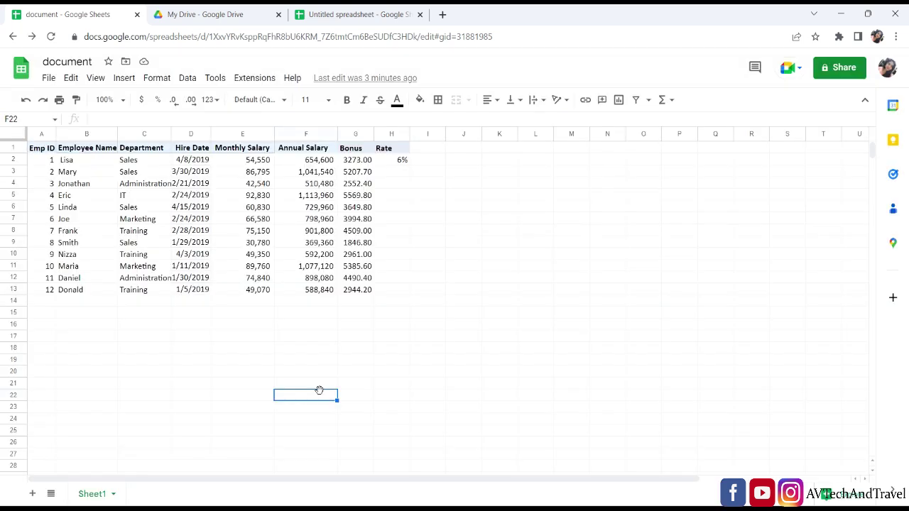